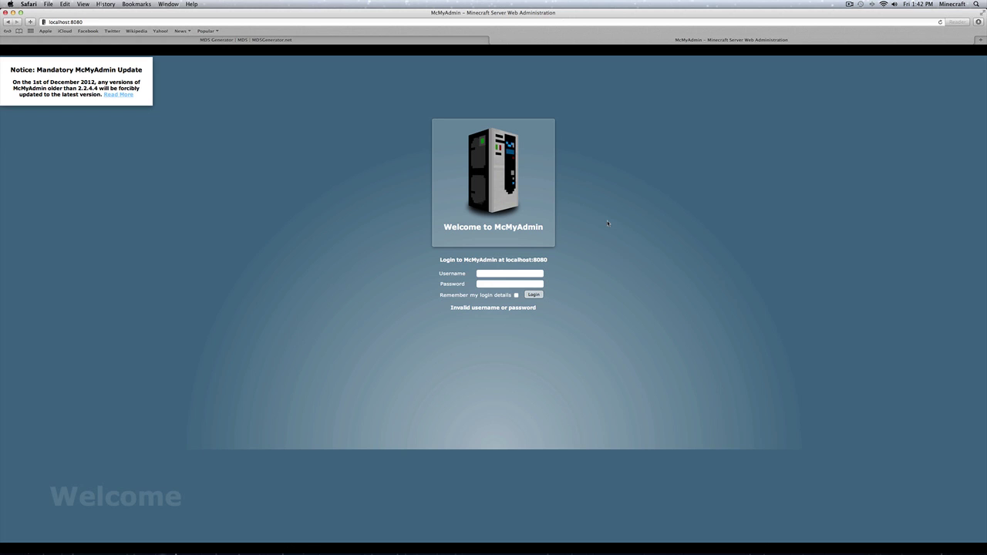
# Step: Try logging in to McMyAdmin as admin with the account password
pyautogui.click(532, 273)
pyautogui.write('admin')
pyautogui.press('Tab')
pyautogui.write('••••')
pyautogui.click(536, 295)
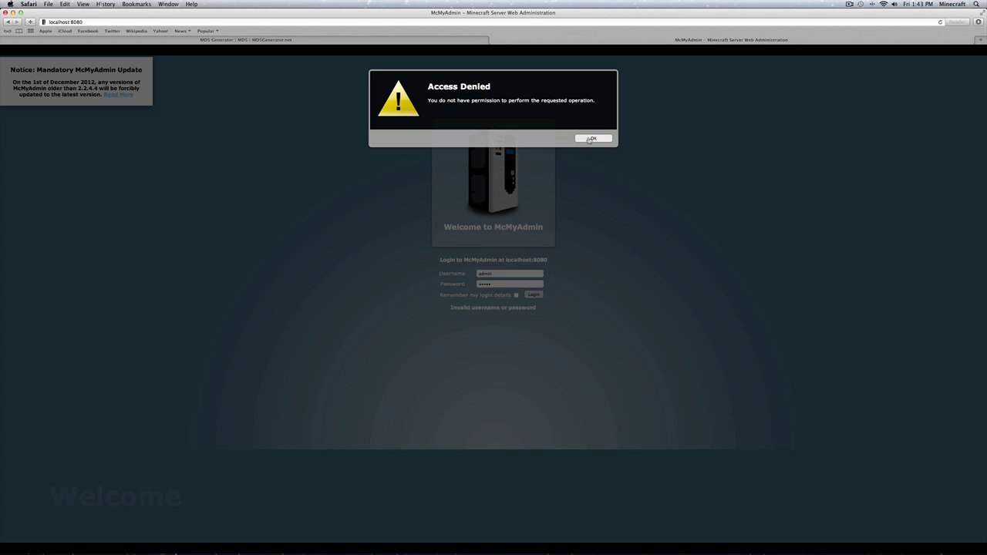
# Step: Dismiss the Access Denied error and clear both the Username and Password fields
pyautogui.click(591, 138)
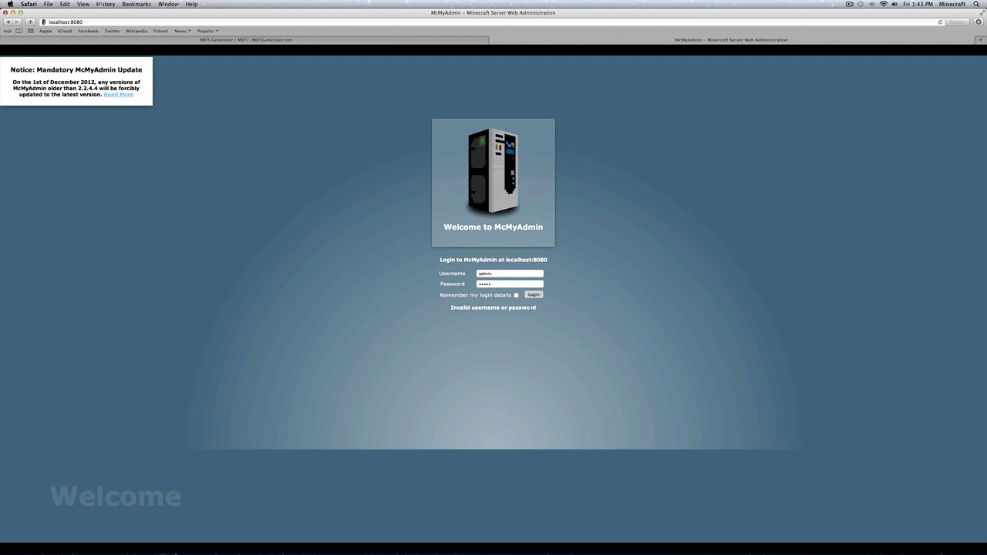
pyautogui.doubleClick(510, 284)
pyautogui.press('BackSpace')
pyautogui.moveTo(503, 272); pyautogui.dragTo(452, 273)
pyautogui.press('BackSpace')
pyautogui.click(577, 269)
# Step: Generate the MD5 hash of the new password on MD5Generator.net and select the result
pyautogui.click(238, 41)
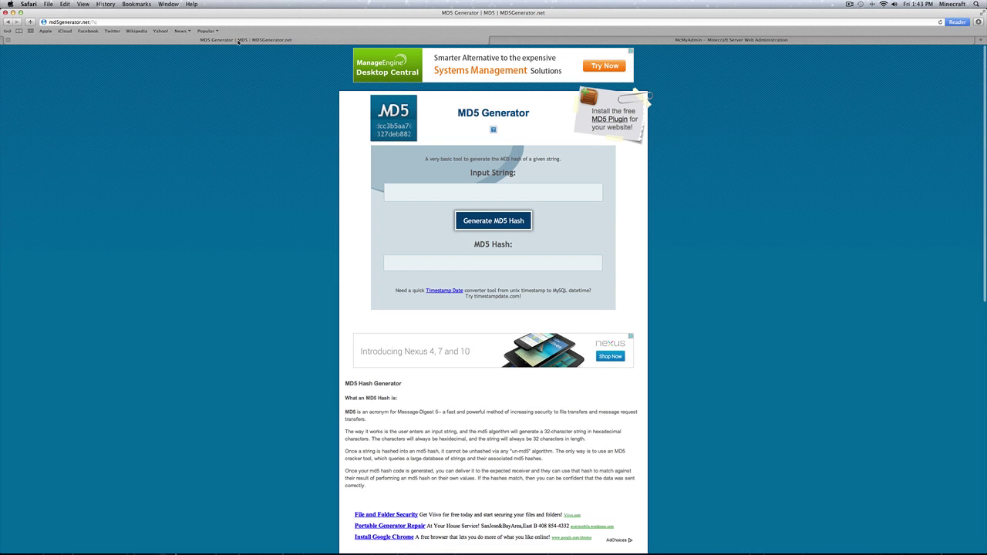
pyautogui.click(482, 195)
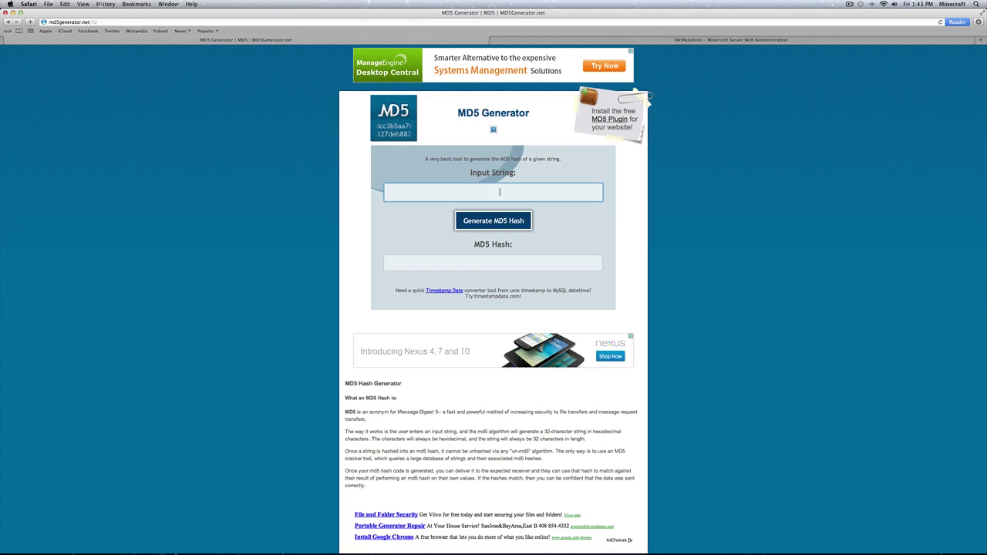
pyautogui.write('test1')
pyautogui.click(491, 223)
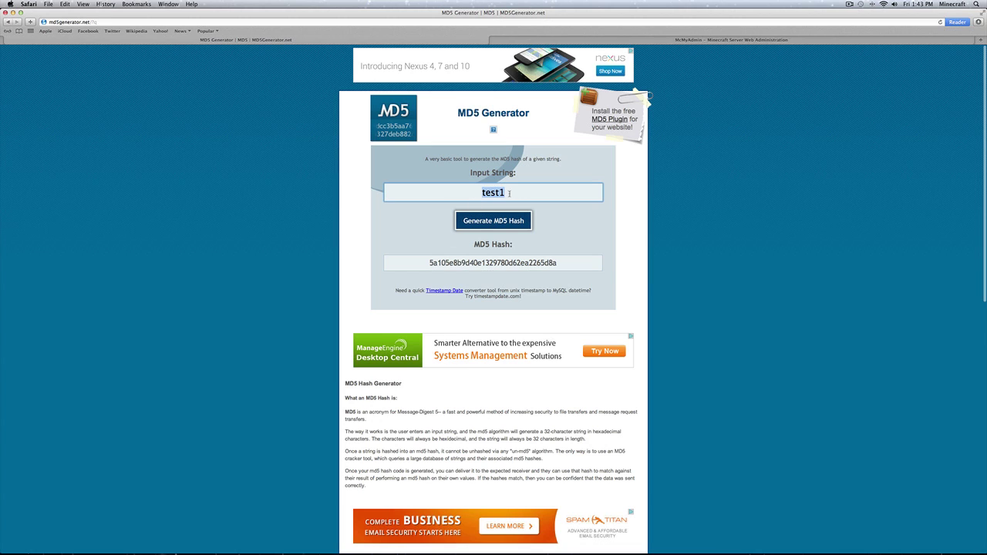
pyautogui.moveTo(425, 263); pyautogui.dragTo(561, 260)
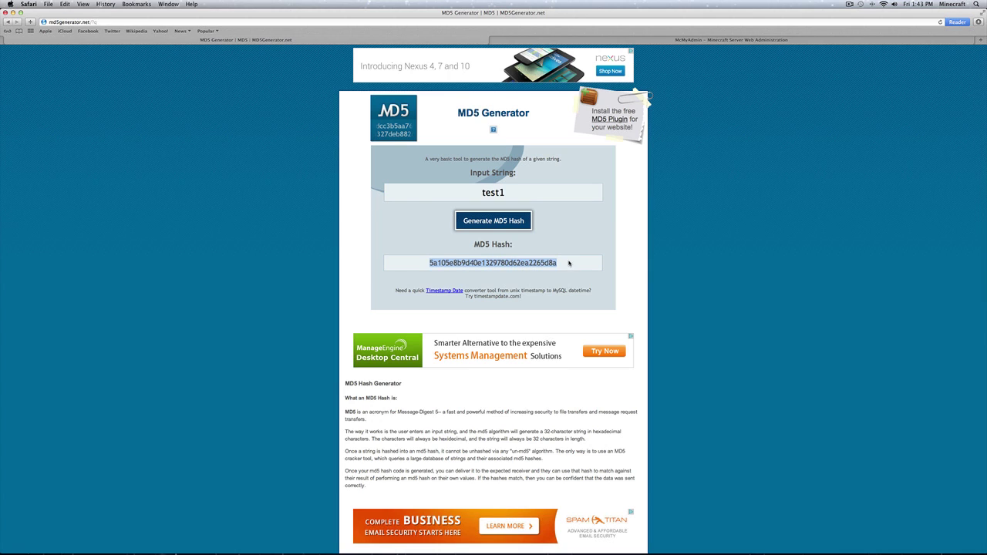
pyautogui.click(567, 265)
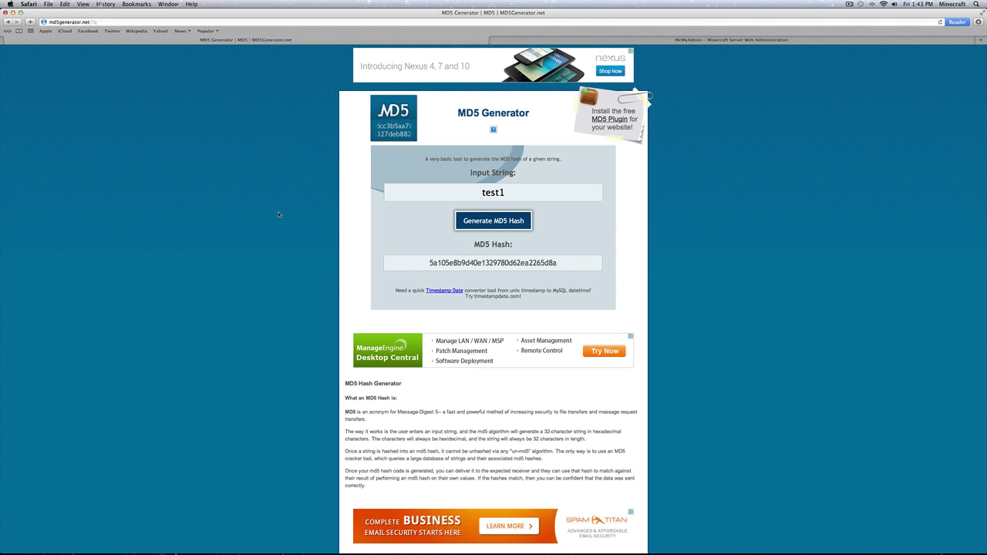
# Step: Stop the Minecraft server from the Terminal console with /stop
pyautogui.press('cmd+Tab')
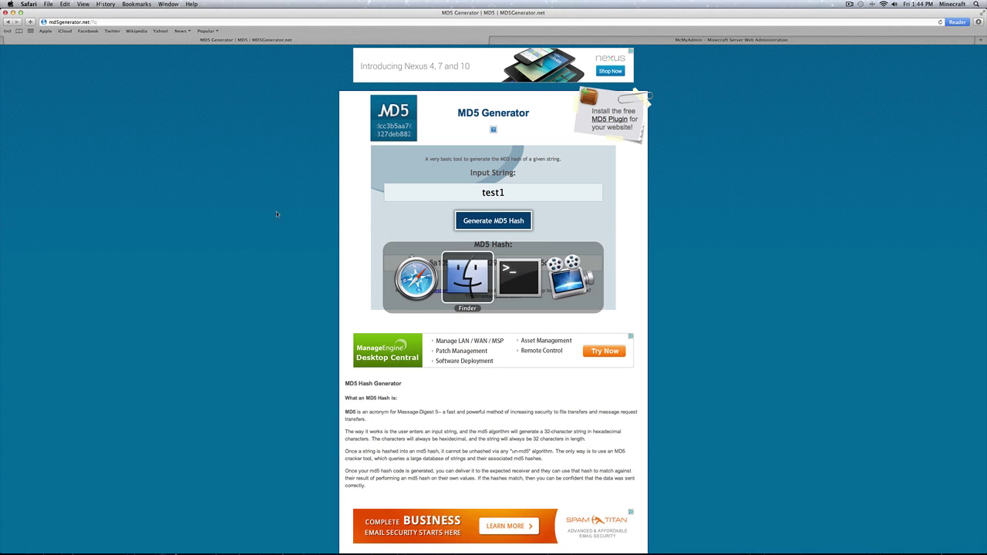
pyautogui.press('super+Tab')
pyautogui.press('super+Tab')
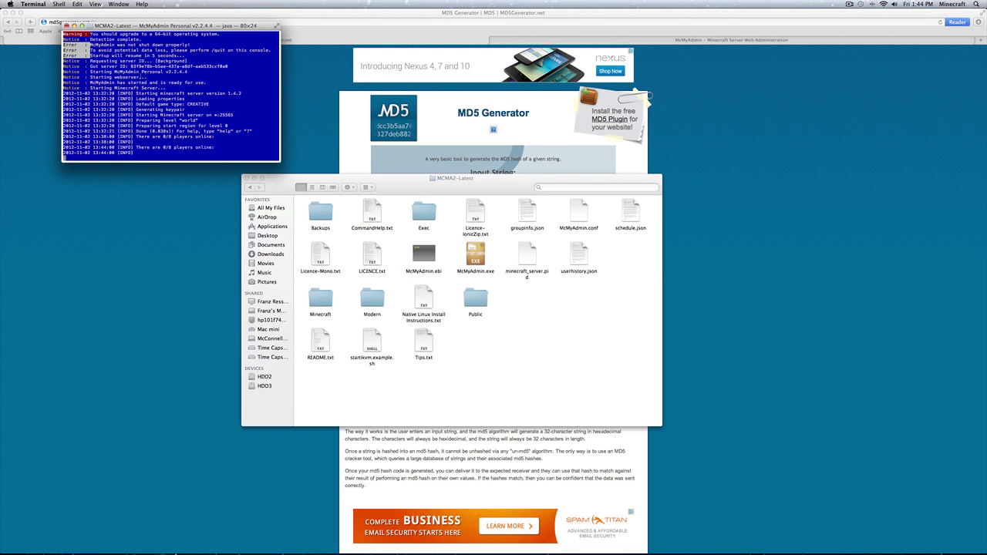
pyautogui.write('/stop')
pyautogui.press('Return')
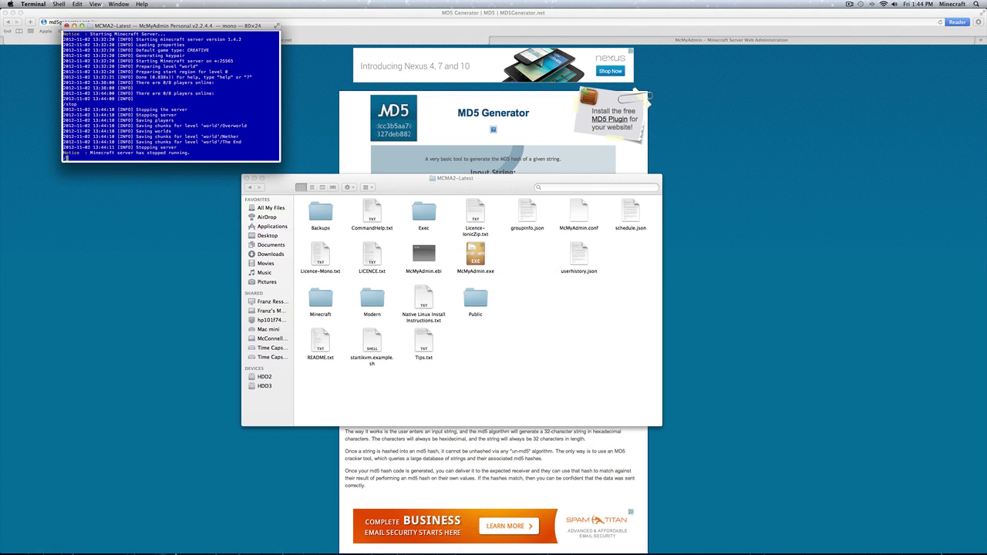
# Step: Quit McMyAdmin, close the console window and bring up the MCMA2-Latest folder
pyautogui.write('quit')
pyautogui.press('BackSpace')
pyautogui.press('BackSpace')
pyautogui.press('BackSpace')
pyautogui.press('Return')
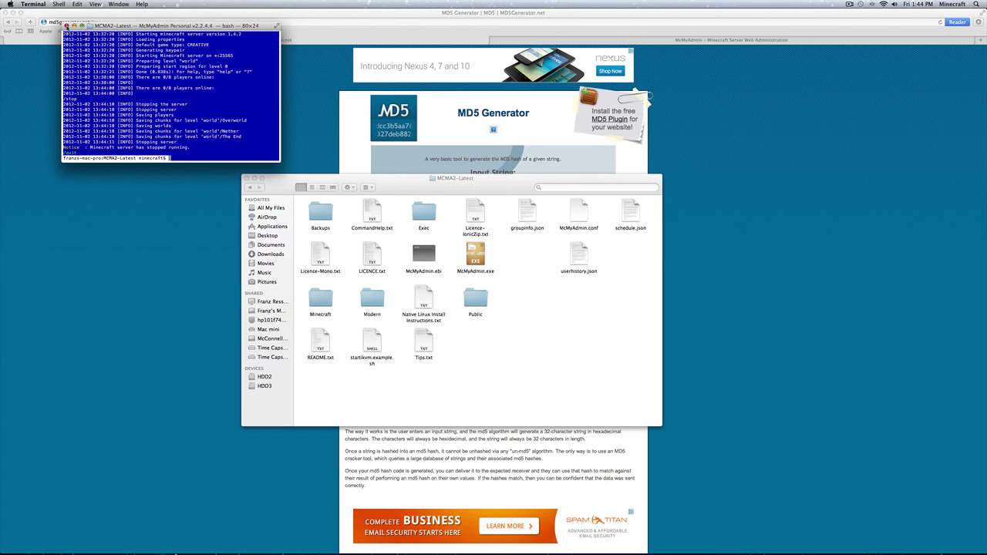
pyautogui.click(66, 25)
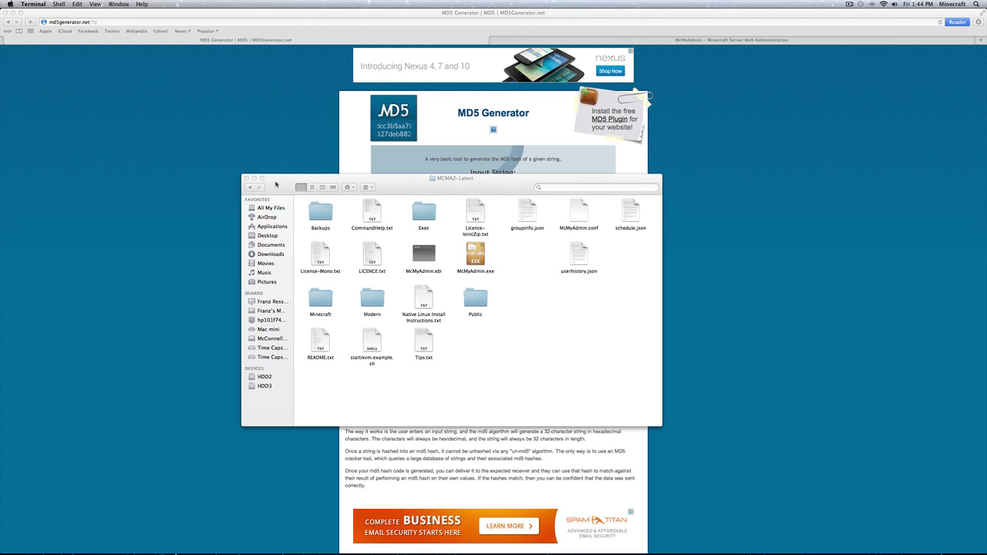
pyautogui.click(279, 187)
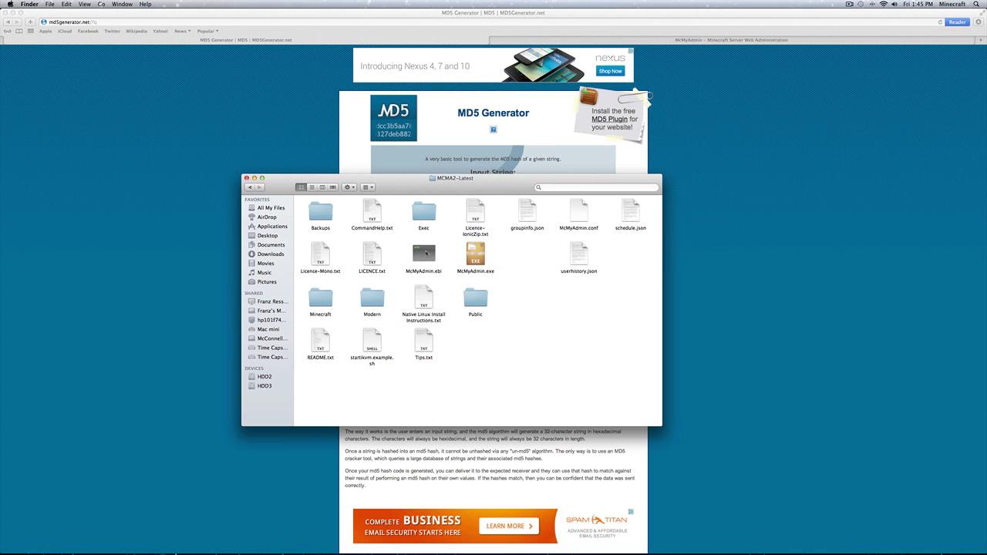
# Step: Check which applications are offered for opening McMyAdmin.ebi and McMyAdmin.conf
pyautogui.rightClick(426, 253)
pyautogui.moveTo(482, 263)
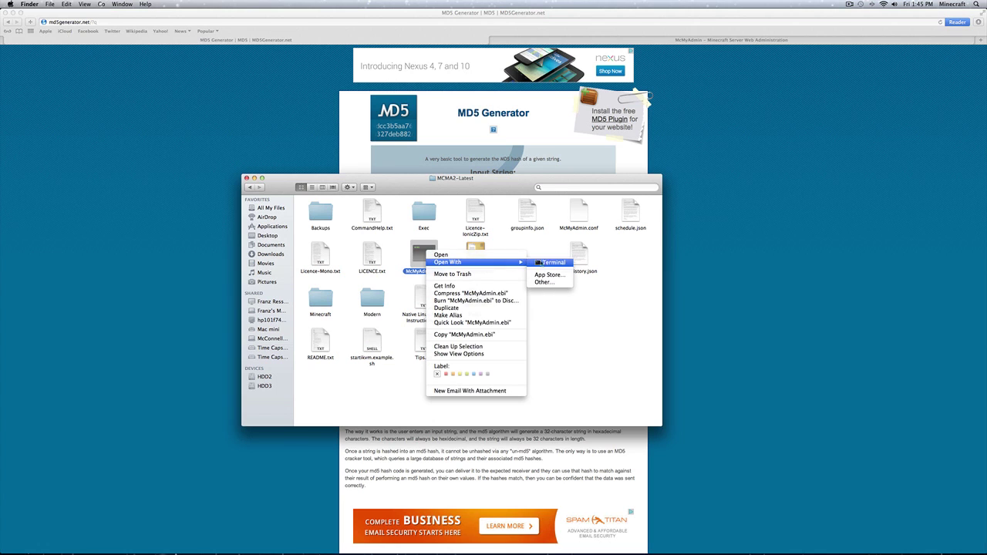
pyautogui.click(547, 243)
pyautogui.click(545, 248)
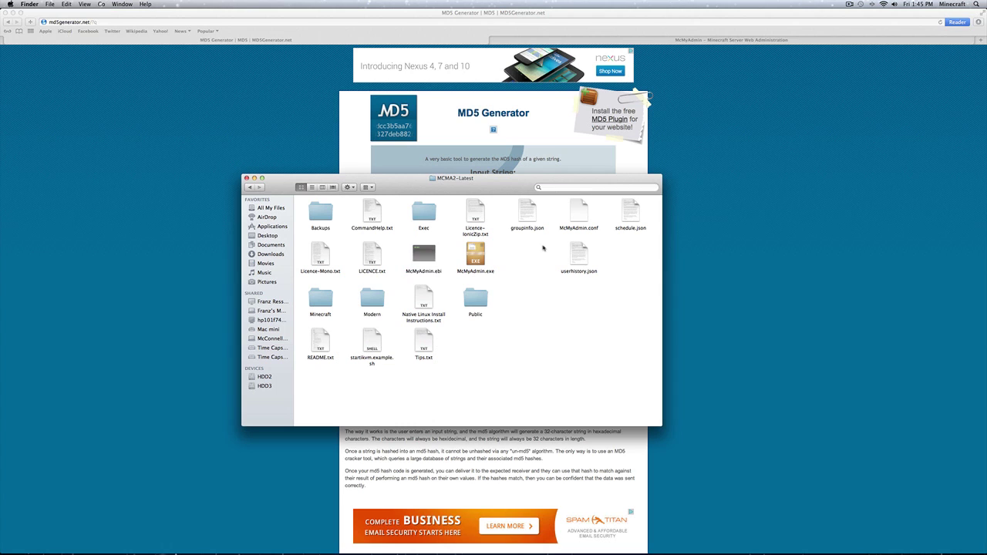
pyautogui.rightClick(580, 213)
pyautogui.moveTo(650, 222)
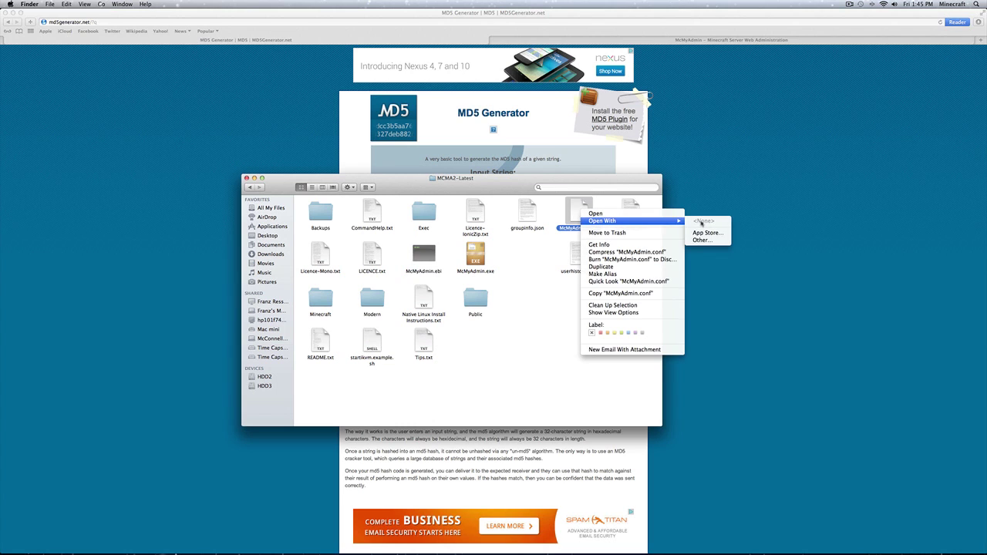
pyautogui.click(537, 262)
# Step: Open McMyAdmin.conf in TextEdit through Open With > Other…
pyautogui.rightClick(580, 215)
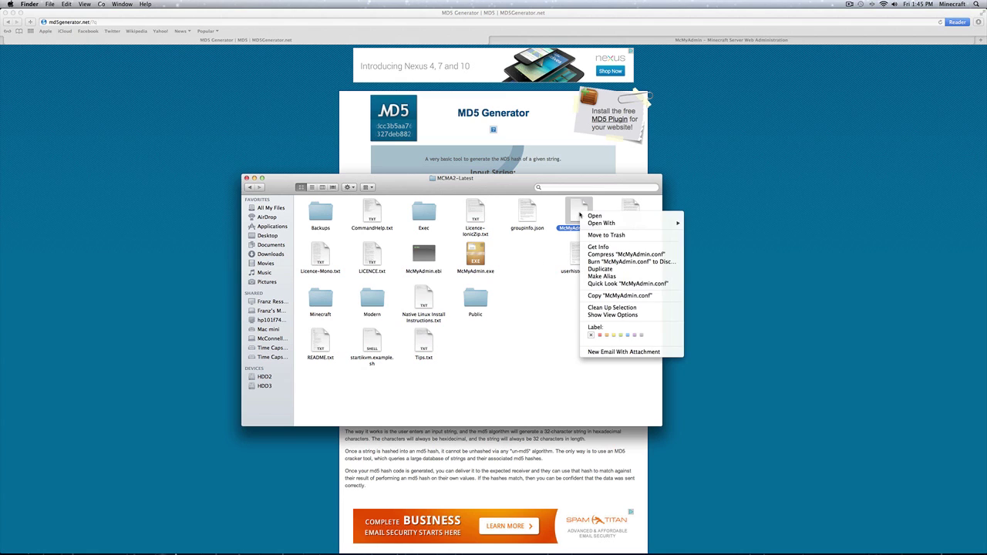
pyautogui.moveTo(594, 225)
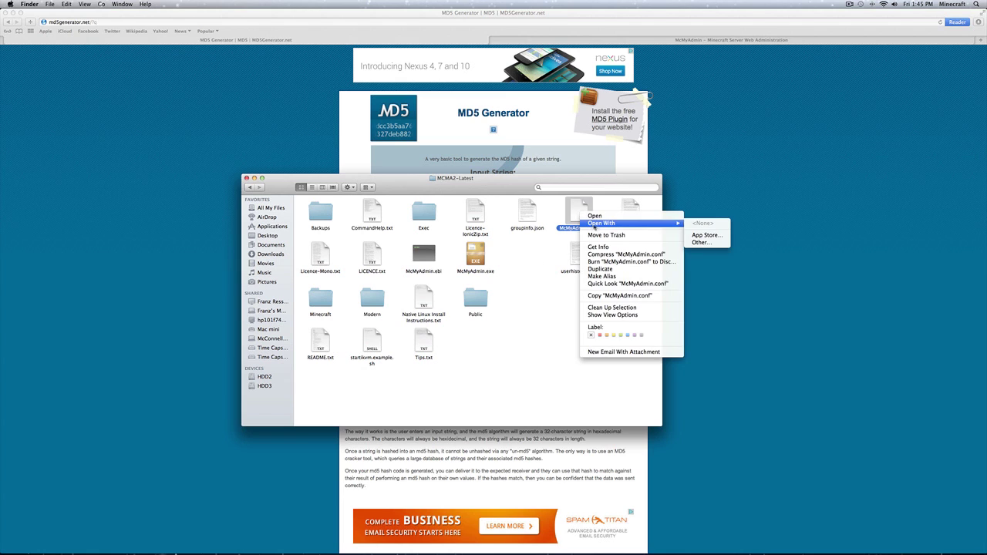
pyautogui.click(701, 243)
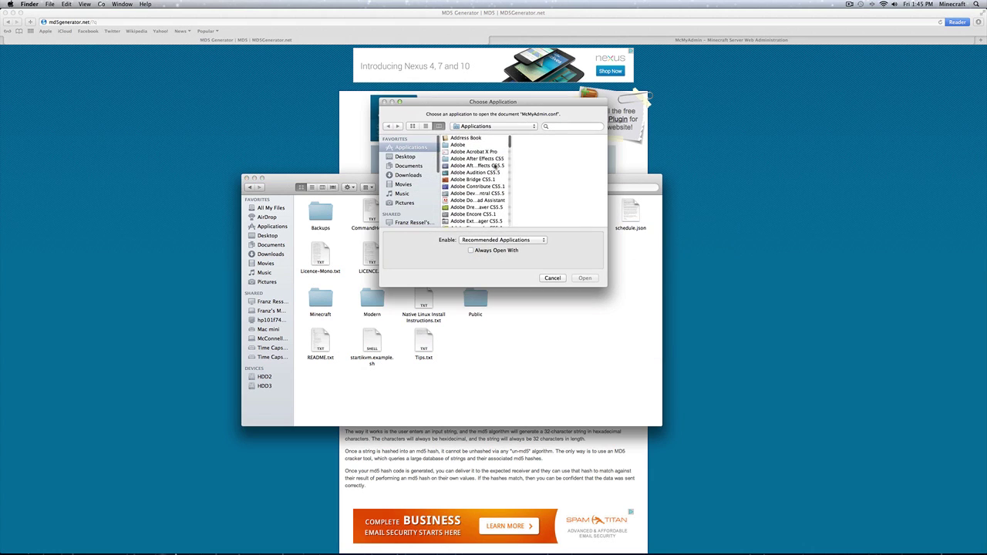
pyautogui.scroll(-10, 495, 175)
pyautogui.scroll(-15, 495, 175)
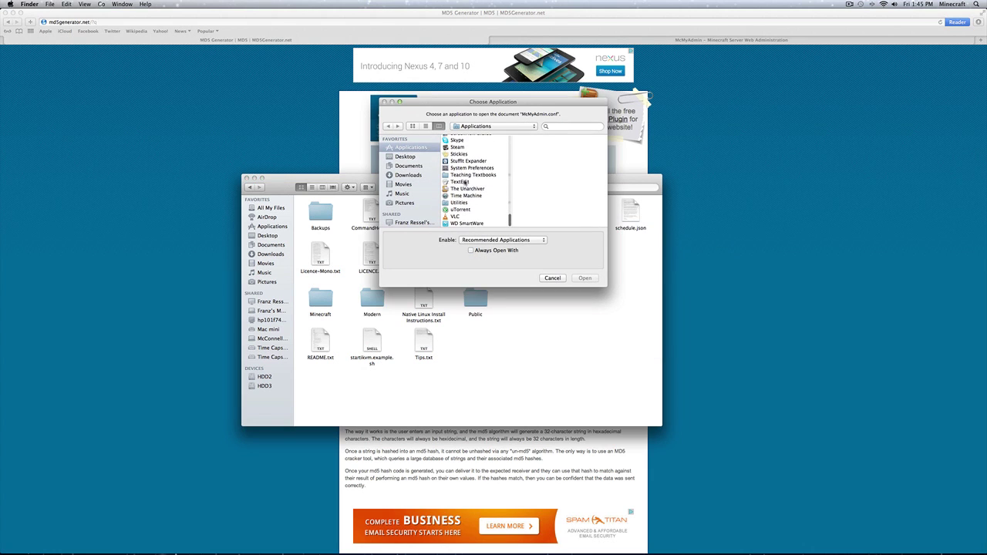
pyautogui.click(465, 182)
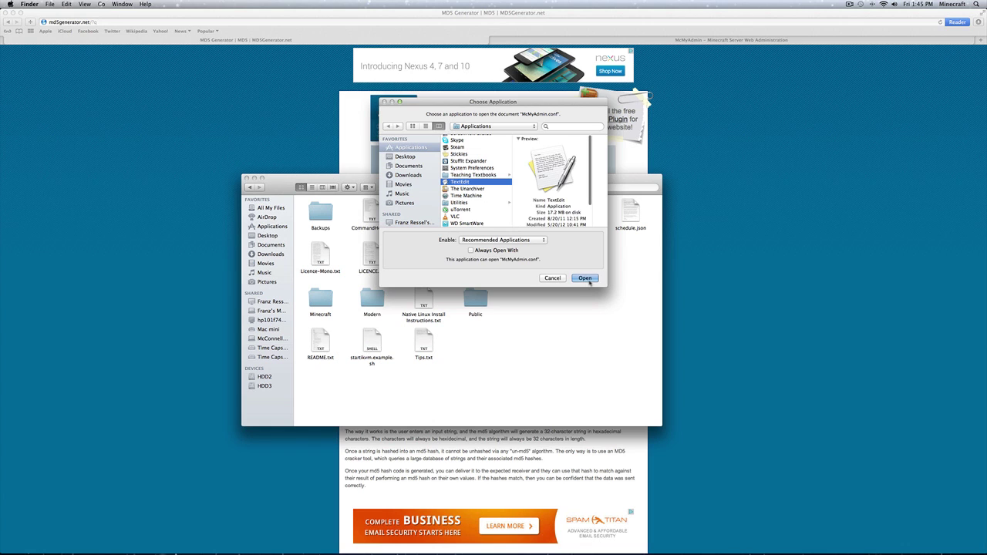
pyautogui.click(585, 278)
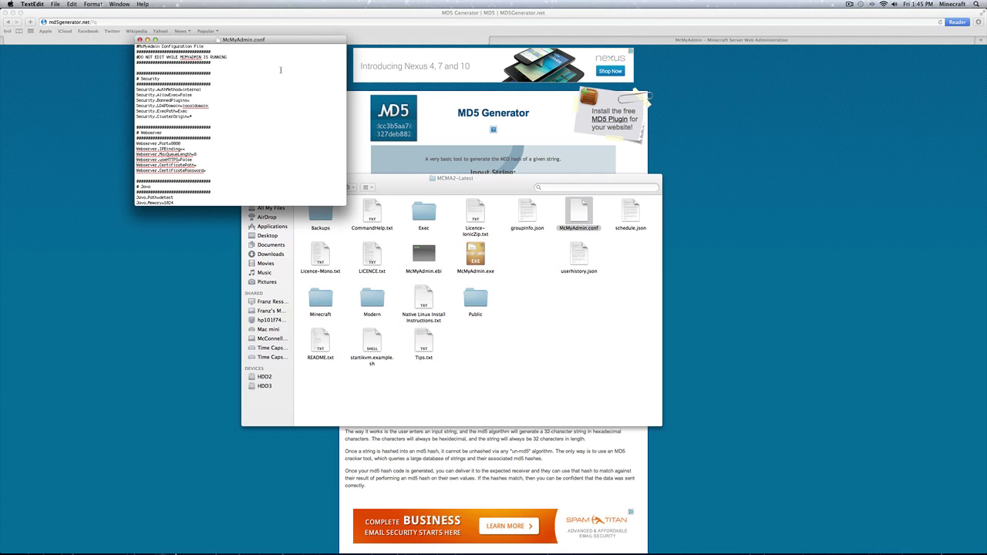
# Step: Scroll McMyAdmin.conf to the Login.PasswordMD5 line, then return to the MD5 Generator page
pyautogui.press('super+Tab')
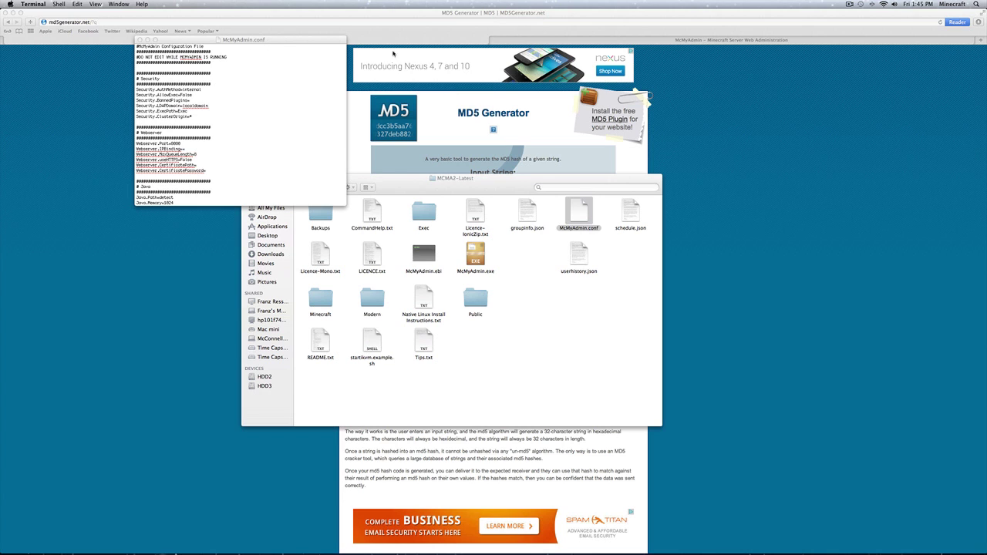
pyautogui.click(287, 40)
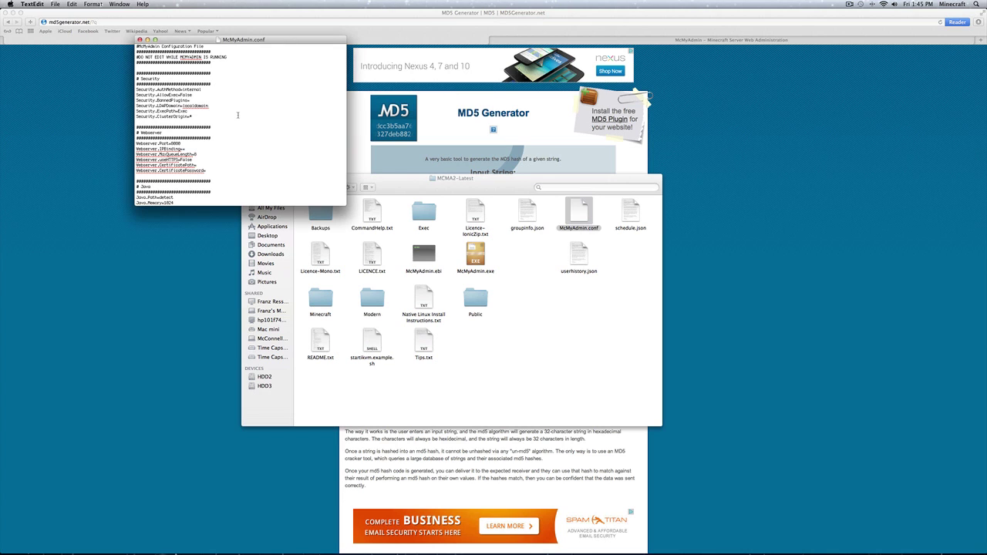
pyautogui.scroll(-15, 237, 115)
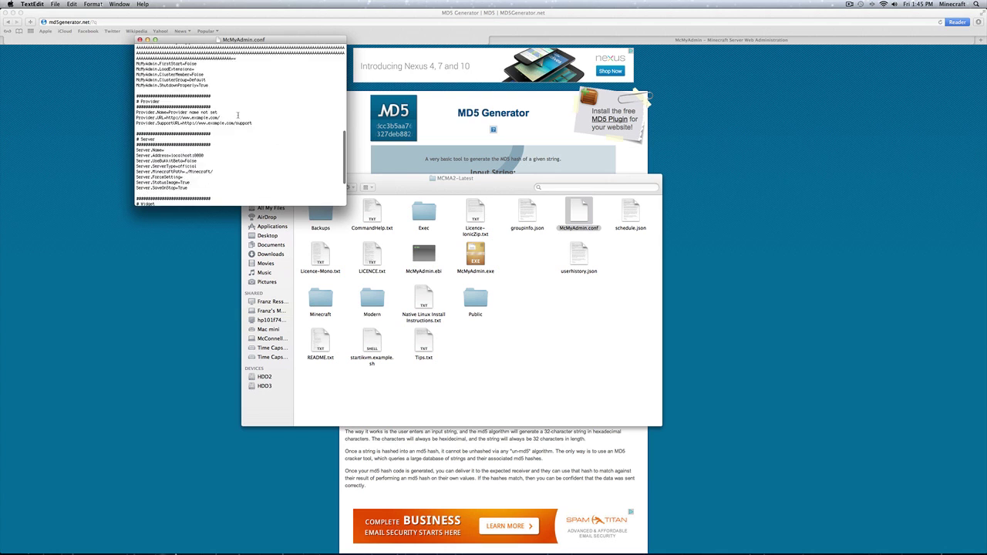
pyautogui.scroll(-5, 237, 115)
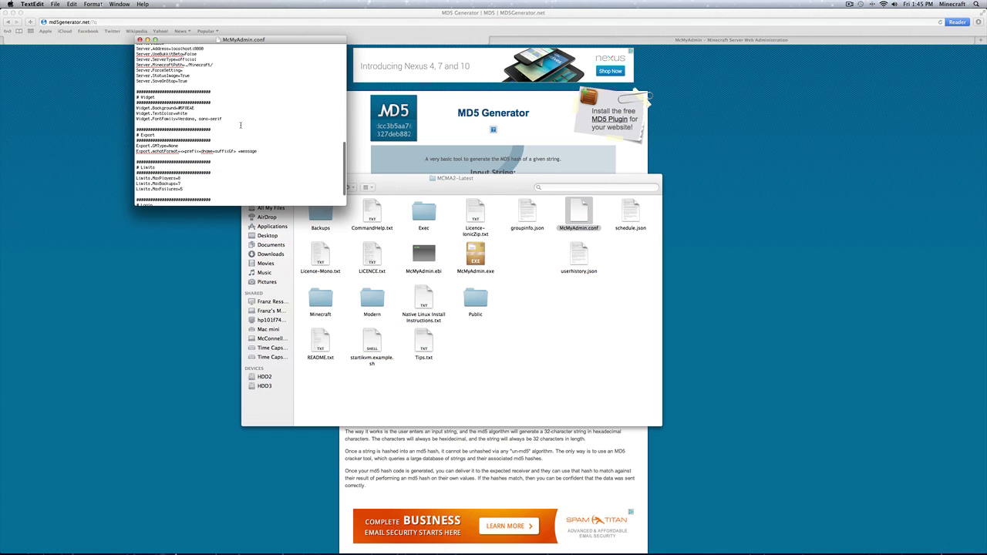
pyautogui.scroll(-5, 241, 125)
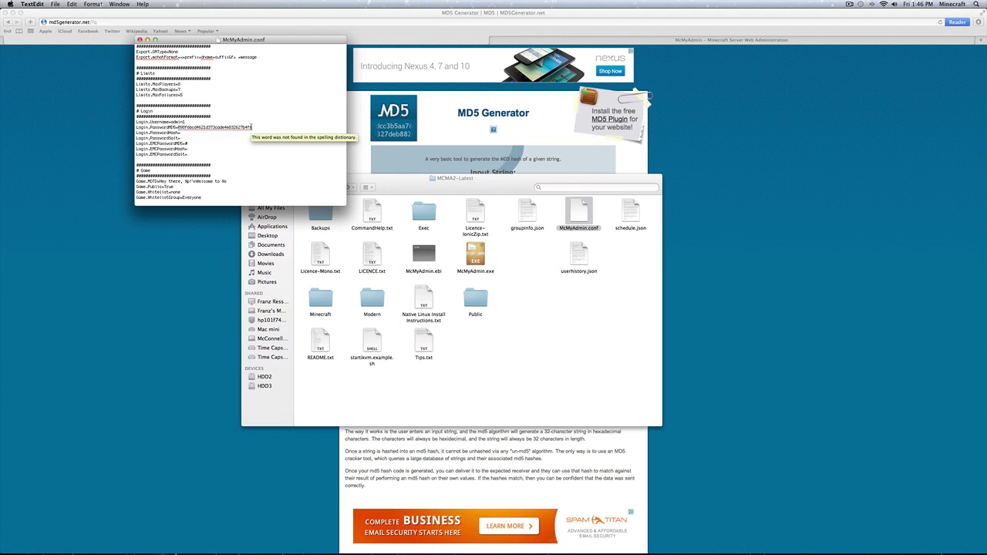
pyautogui.click(252, 127)
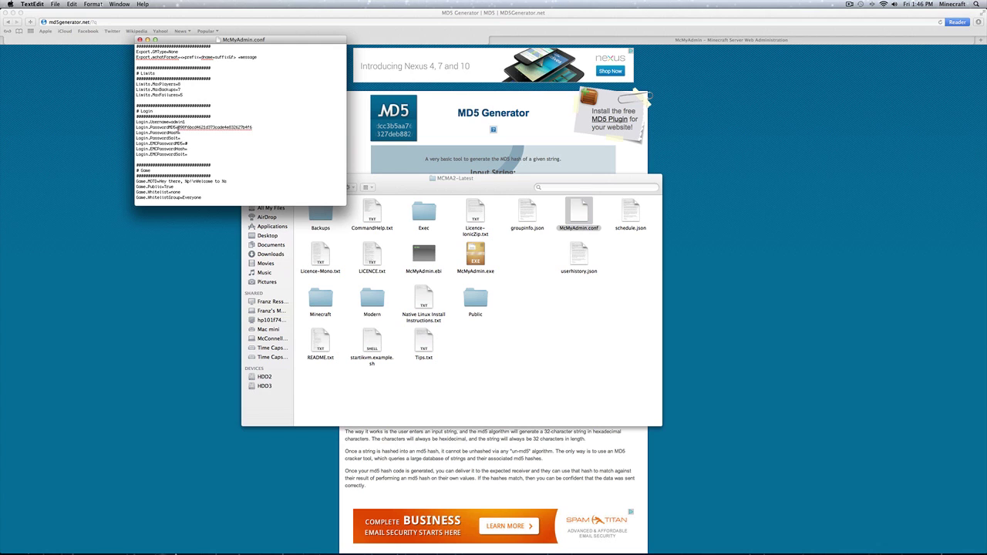
pyautogui.click(700, 162)
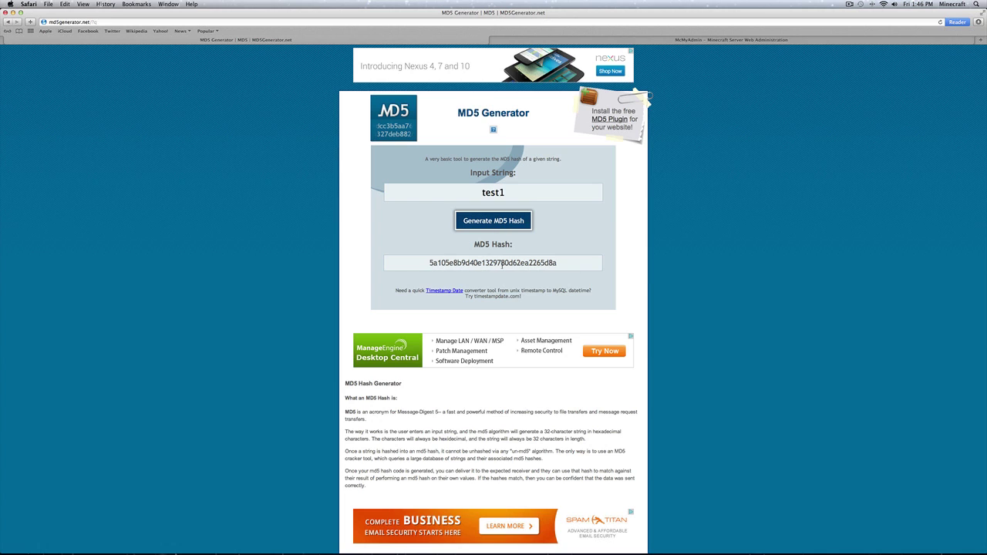
# Step: Replace the Login.PasswordMD5 value with the new MD5 hash and close McMyAdmin.conf
pyautogui.press('super+Tab')
pyautogui.press('super+Tab')
pyautogui.press('super+Tab')
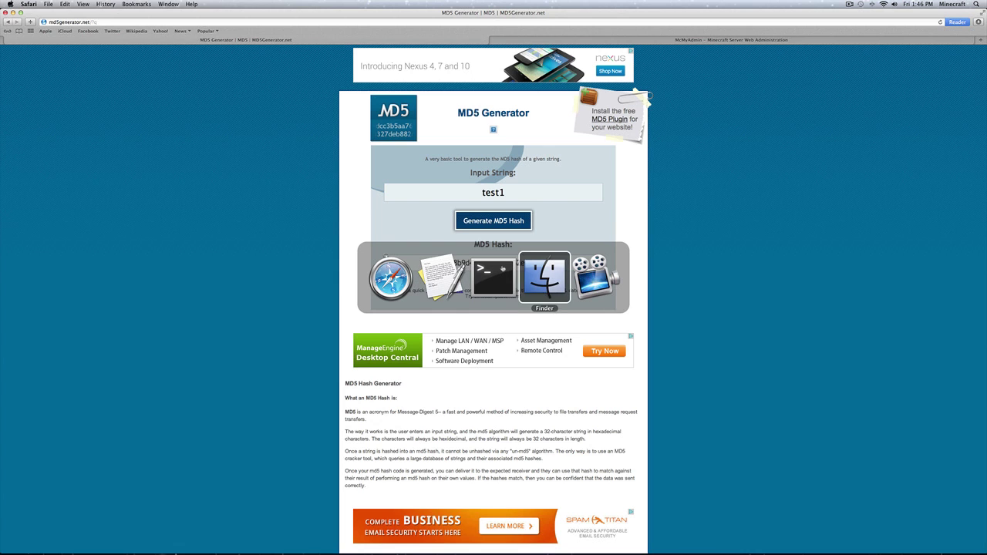
pyautogui.press('super+Tab')
pyautogui.press('super+Tab')
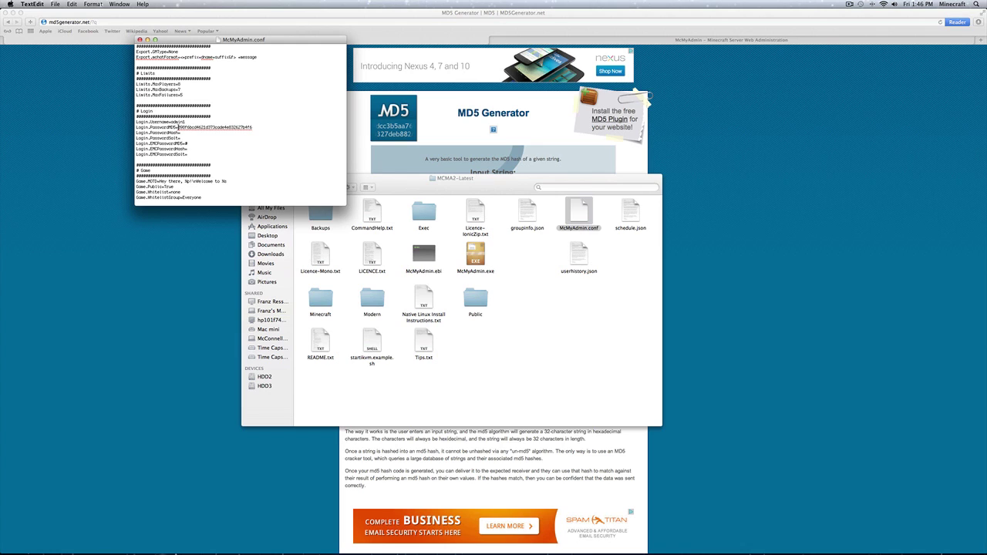
pyautogui.moveTo(178, 127); pyautogui.dragTo(258, 127)
pyautogui.press('super+v')
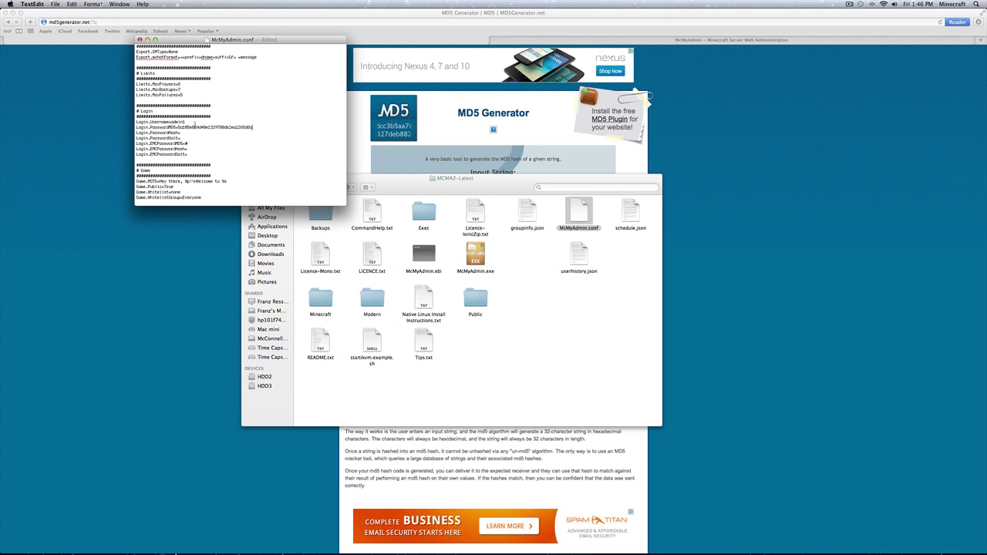
pyautogui.click(186, 122)
pyautogui.click(139, 40)
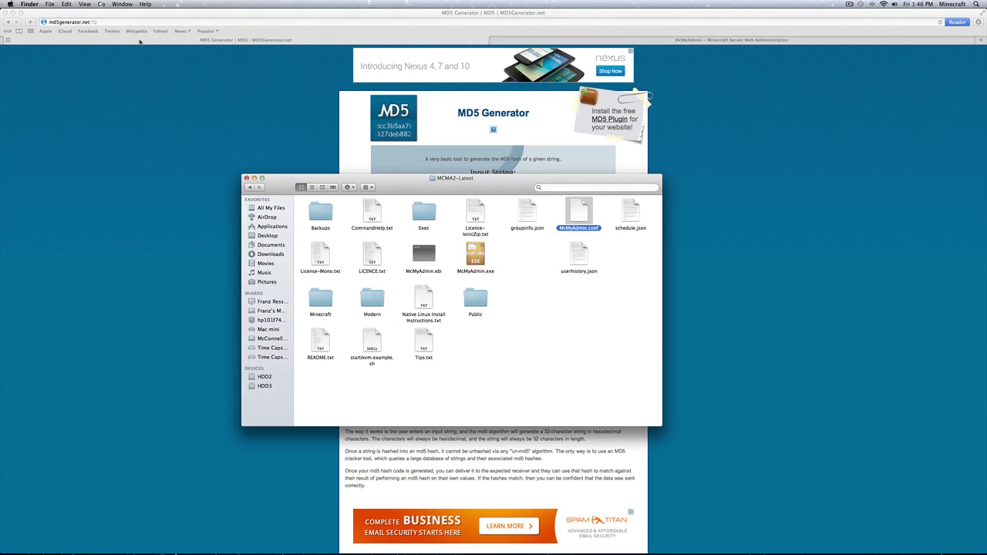
pyautogui.click(519, 316)
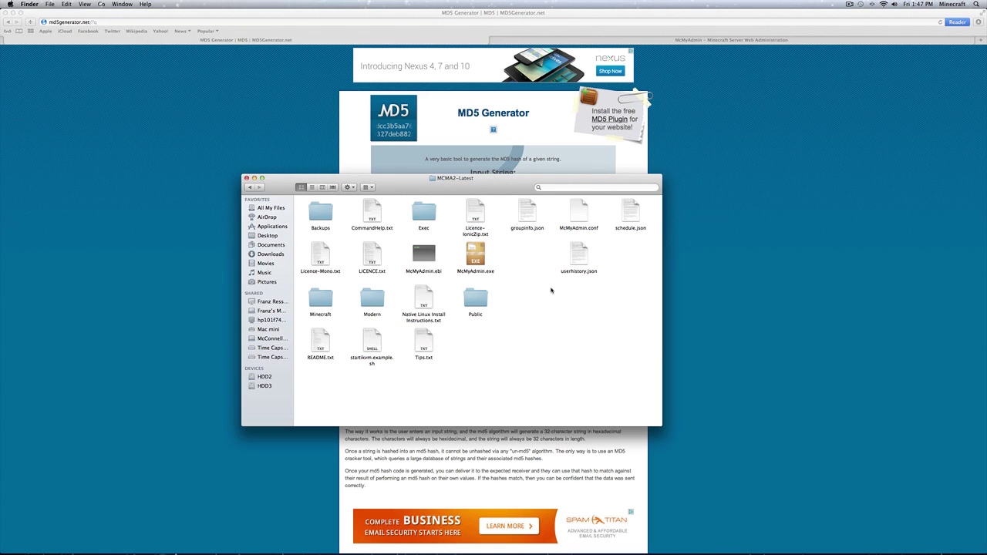
# Step: In a new Terminal window, cd into the MCMA2-Latest folder
pyautogui.press('super+Tab')
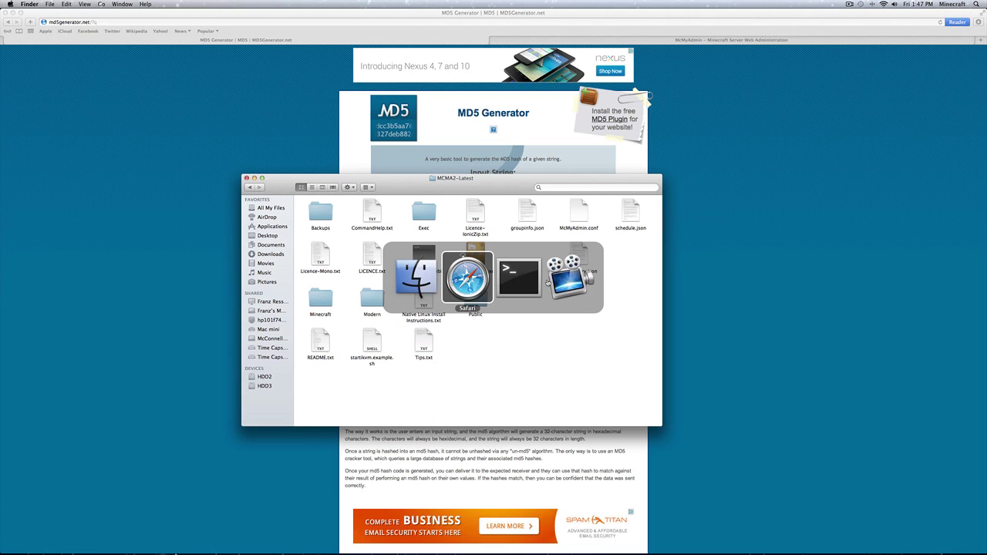
pyautogui.press('super+Tab')
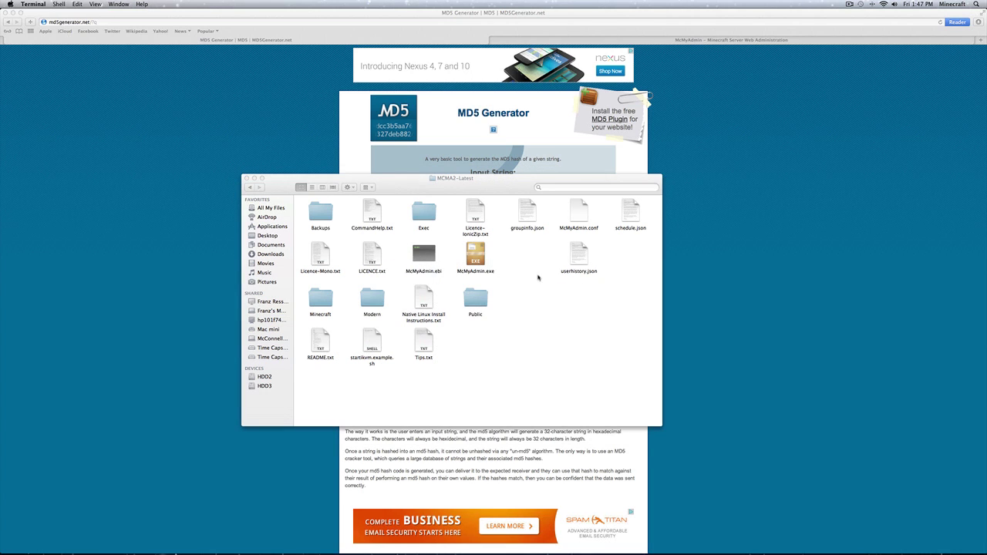
pyautogui.press('super+n')
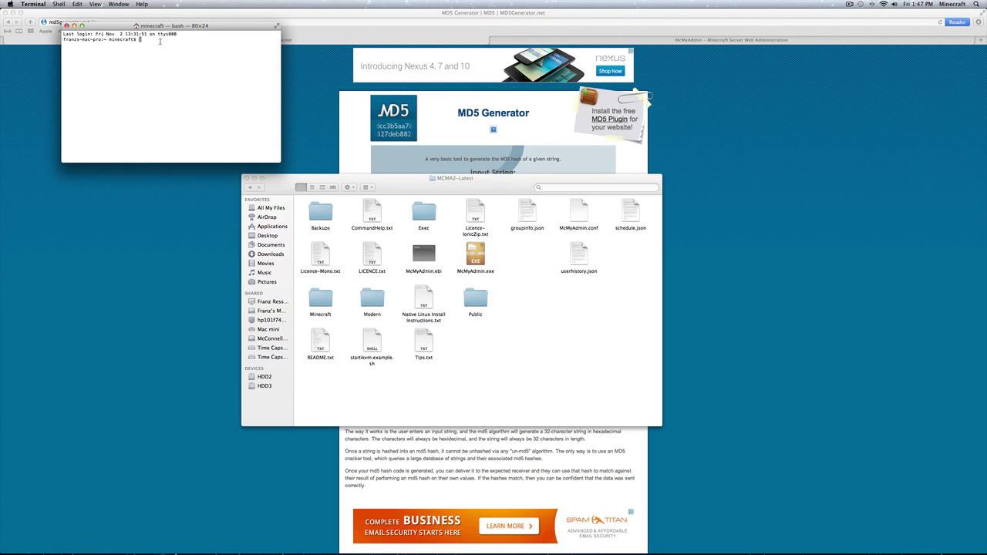
pyautogui.write('cd')
pyautogui.moveTo(431, 178); pyautogui.dragTo(231, 111)
pyautogui.press('Return')
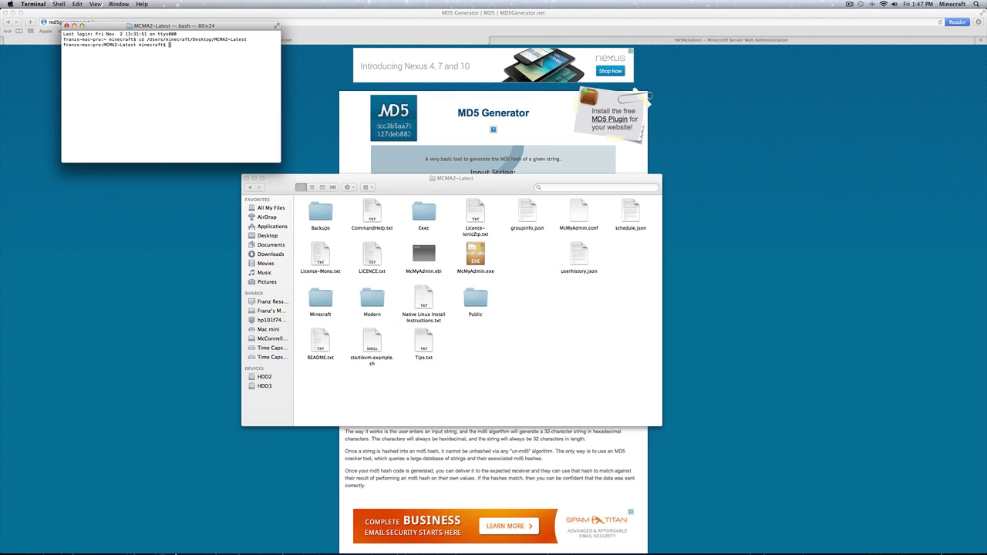
# Step: Launch McMyAdmin with 'mono McMyAdmin.exe' and return to the browser
pyautogui.write('mono McMyAdmin/')
pyautogui.press('BackSpace')
pyautogui.write('.exe')
pyautogui.press('Return')
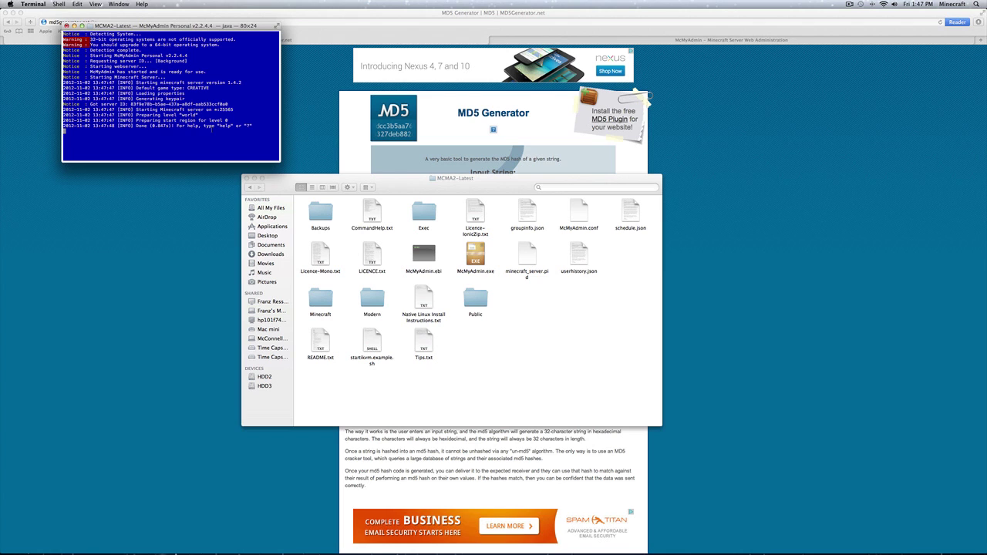
pyautogui.click(319, 97)
# Step: Log in to McMyAdmin at localhost:8080 as admin with the new password
pyautogui.click(582, 41)
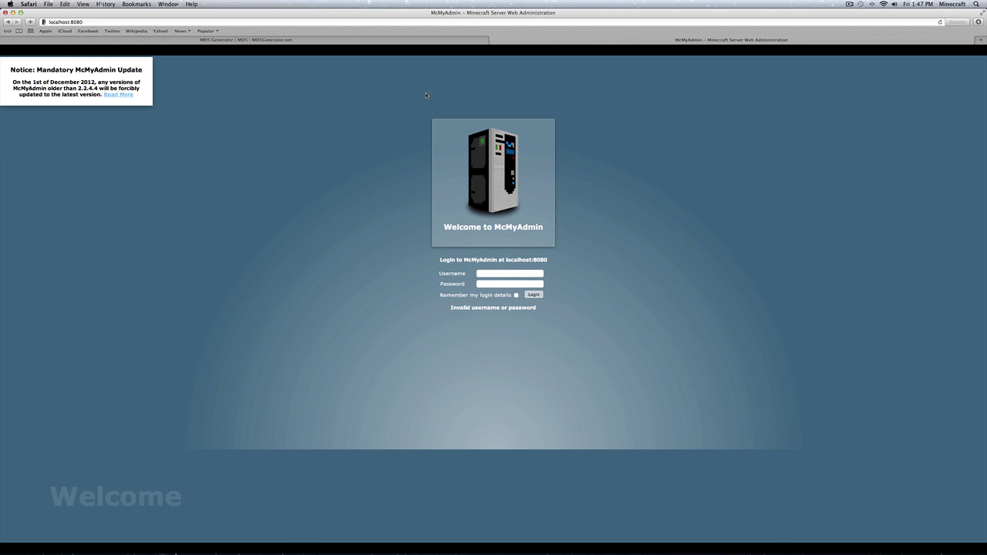
pyautogui.click(500, 274)
pyautogui.write('admin')
pyautogui.press('Tab')
pyautogui.write('pass')
pyautogui.click(537, 296)
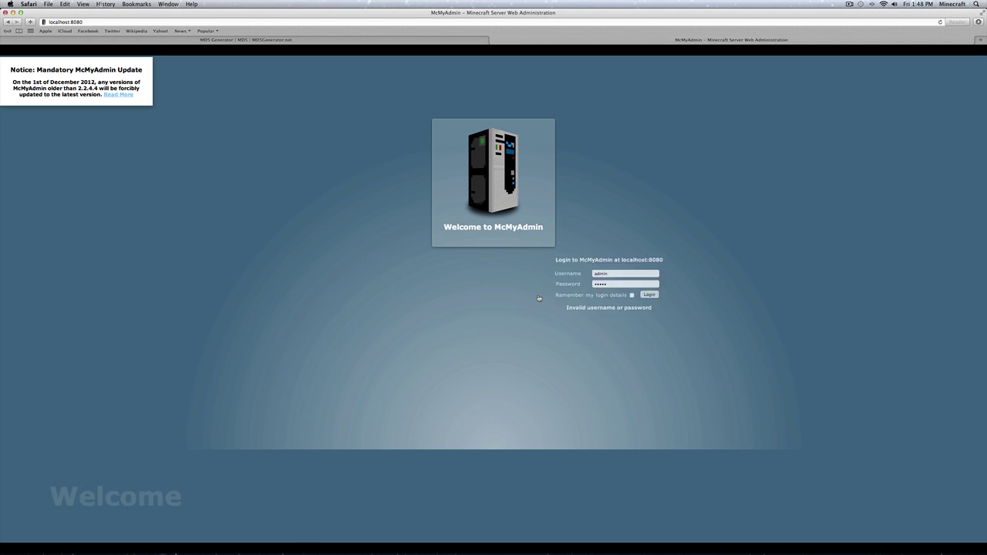